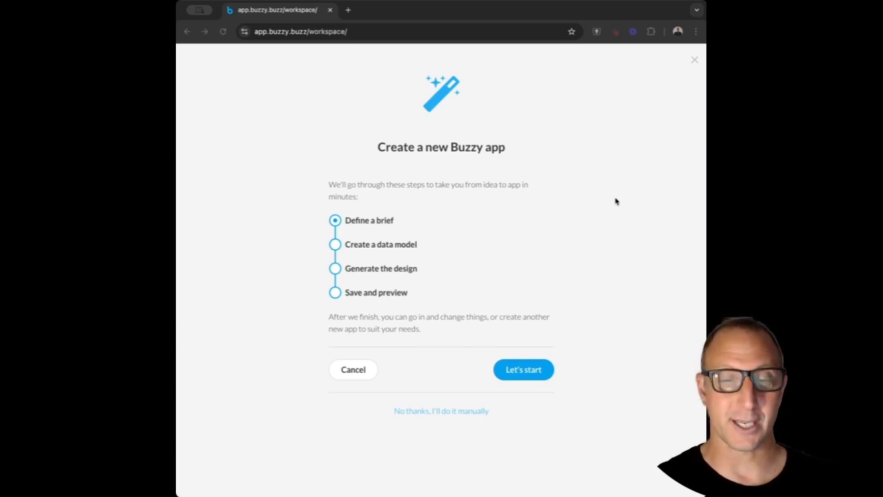
# Start a new app and replace the example description with a startup dashboard prompt covering five weekly metrics, a helper Dashboard table, recommendations, and Admin and User roles
pyautogui.click(523, 371)
pyautogui.click(461, 312)
pyautogui.hotkey('ctrl', 'a')
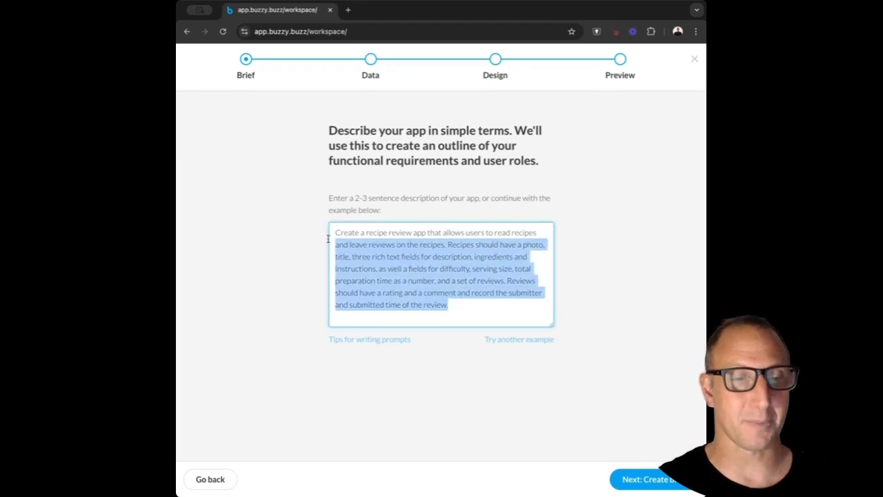
pyautogui.hotkey('ctrl', 'v')
pyautogui.scroll(5, 380, 243)
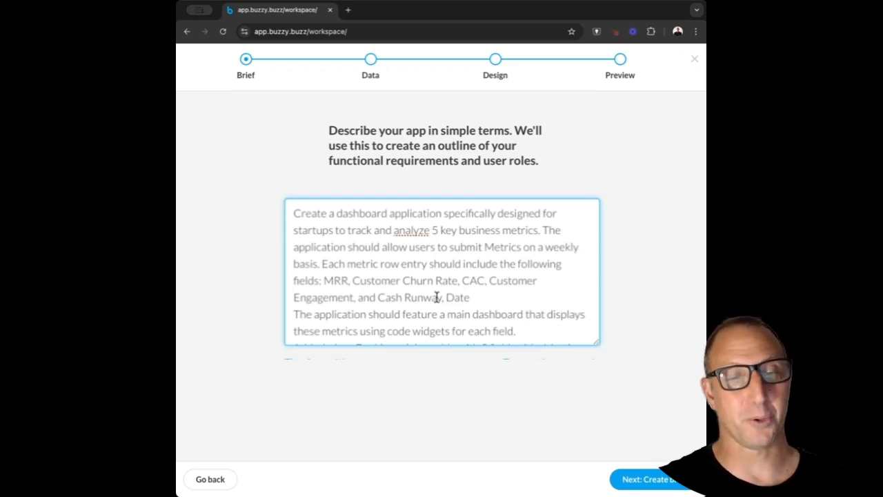
pyautogui.scroll(-3, 437, 296)
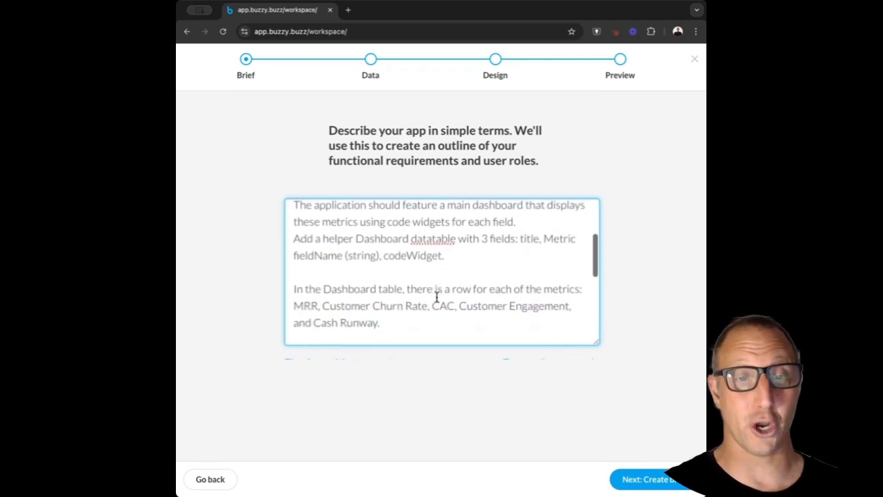
pyautogui.scroll(-2, 437, 296)
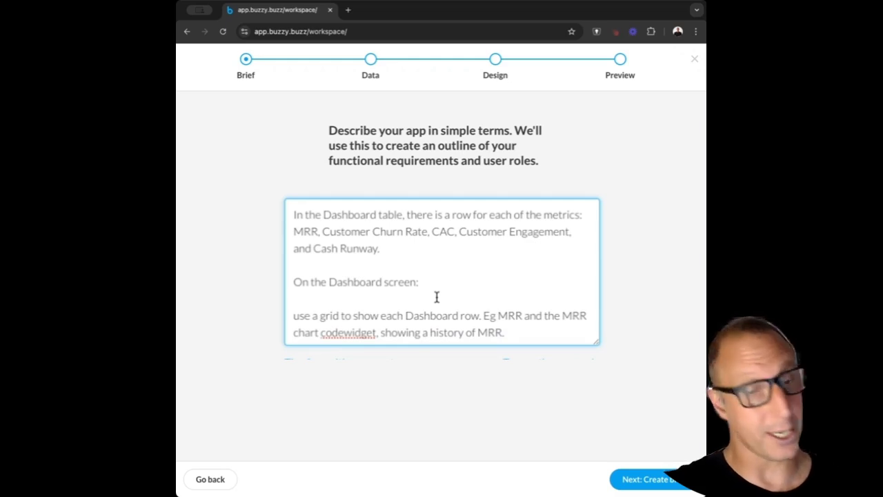
pyautogui.scroll(-3, 437, 296)
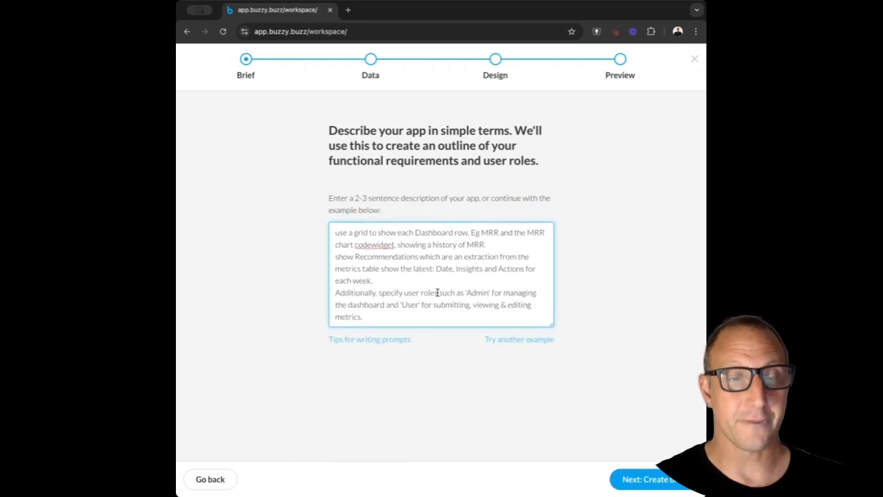
# Generate the app brief from the prompt, review it through the data requirements, and create the data model
pyautogui.click(654, 479)
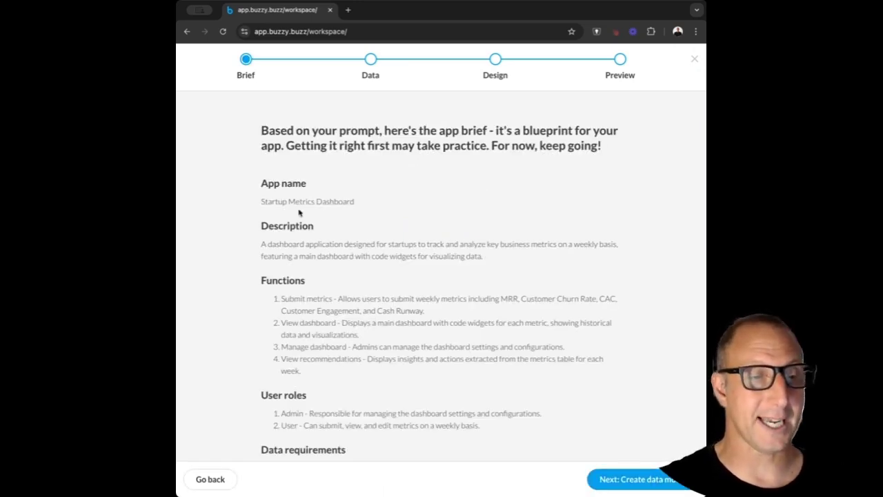
pyautogui.scroll(-2, 339, 254)
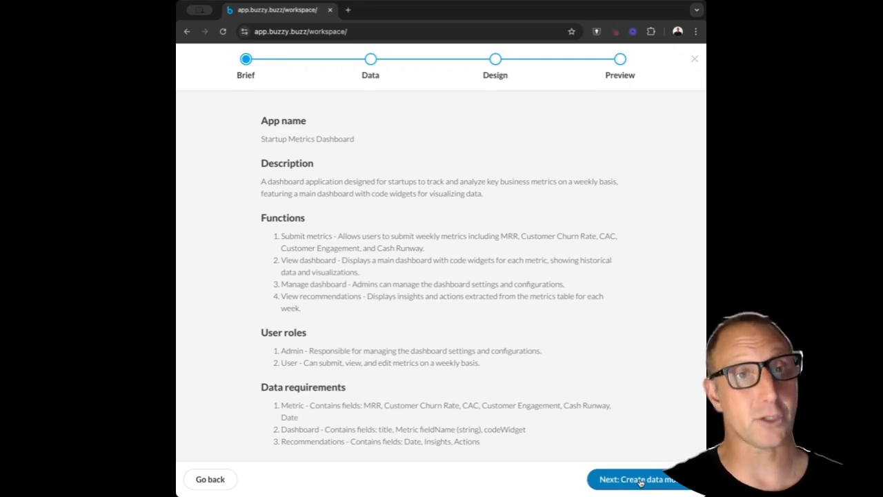
pyautogui.click(640, 480)
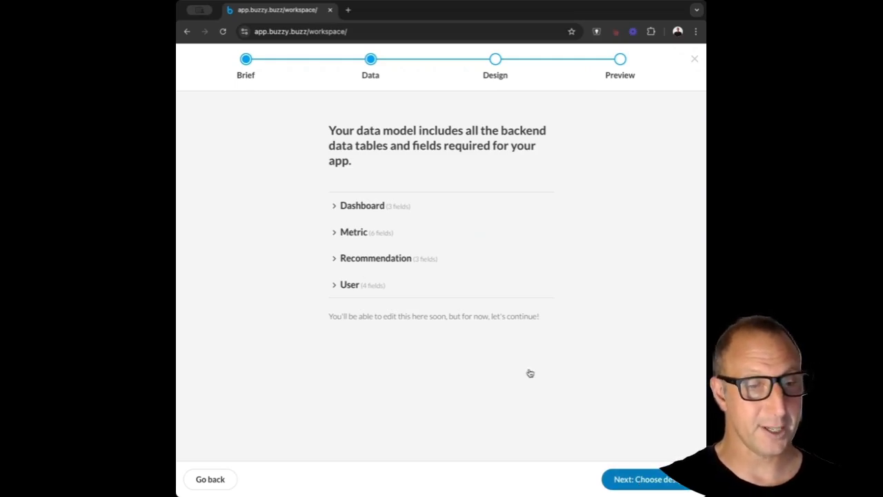
# Inspect the fields of the Metric, Dashboard, Recommendation and User tables in the generated data model
pyautogui.click(334, 234)
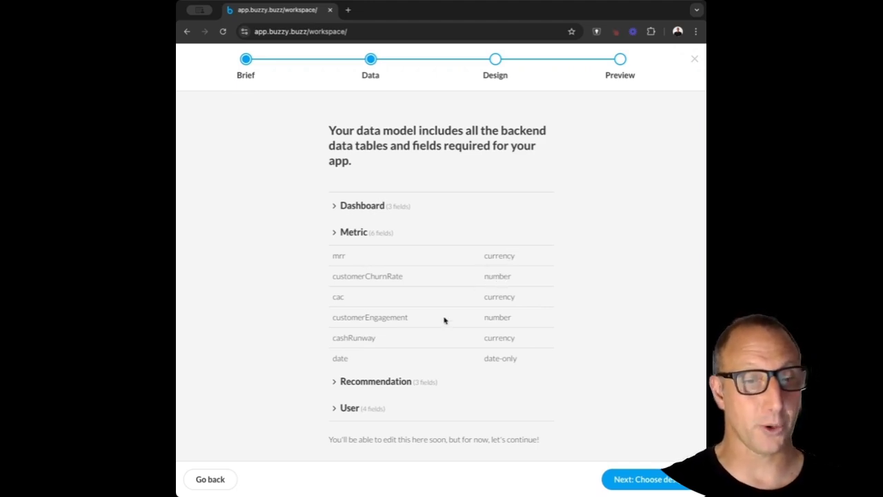
pyautogui.click(334, 206)
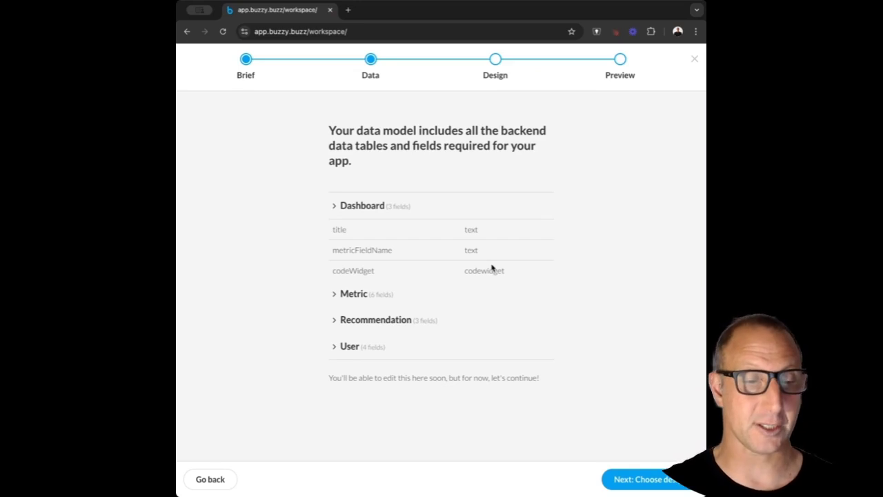
pyautogui.click(334, 319)
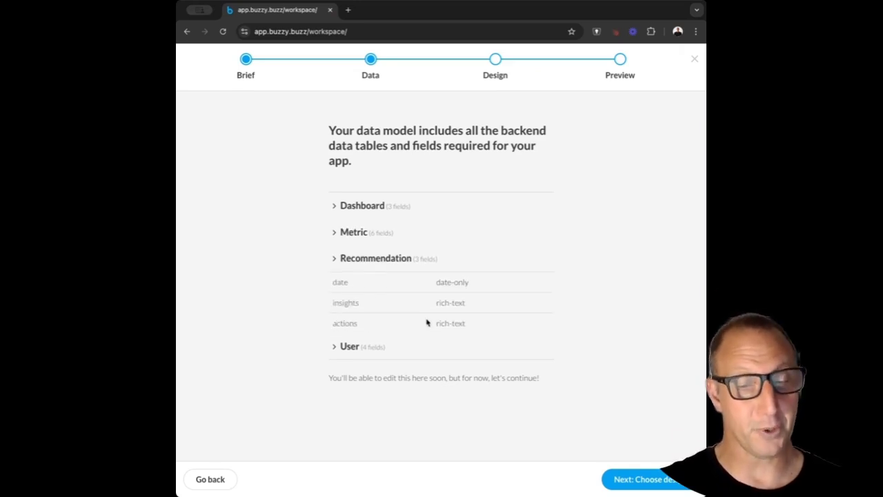
pyautogui.click(337, 350)
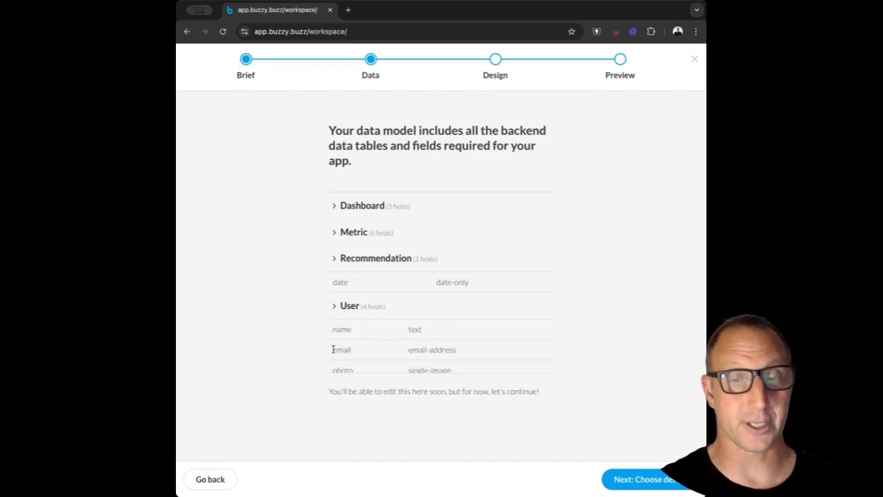
# Continue to the design stage, choose the Mint theme, and assemble the app's design and preview
pyautogui.click(648, 481)
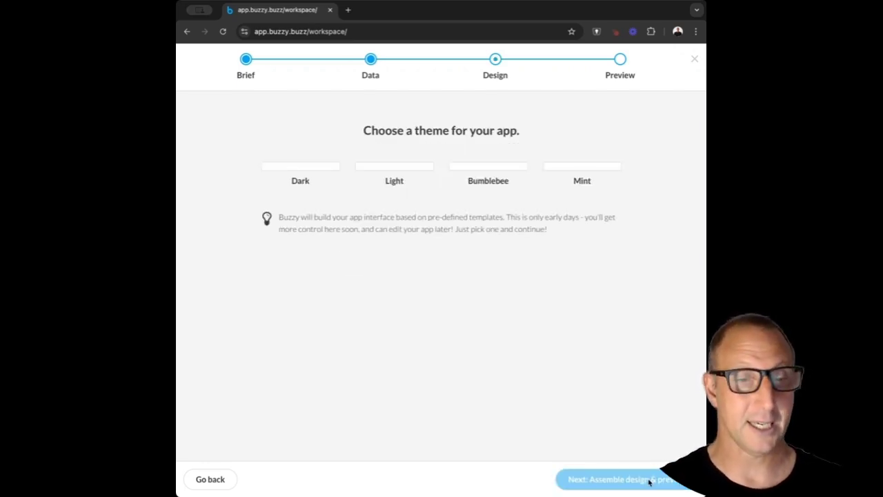
pyautogui.click(591, 202)
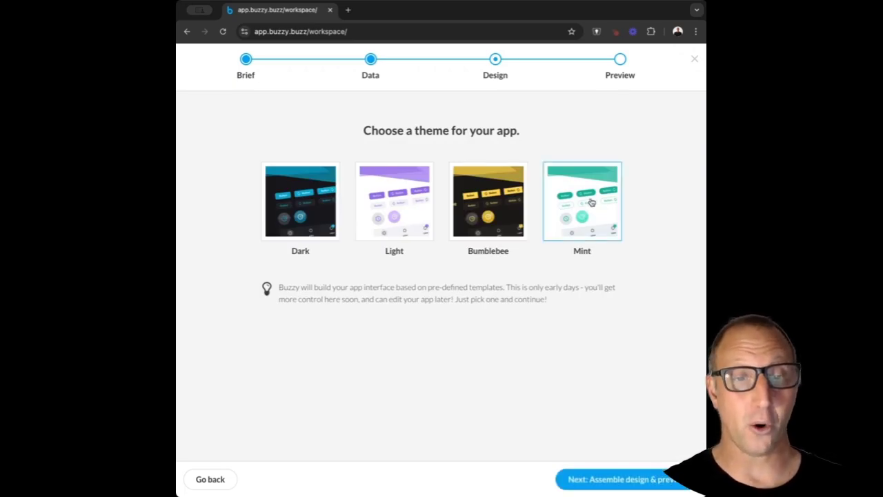
pyautogui.click(605, 479)
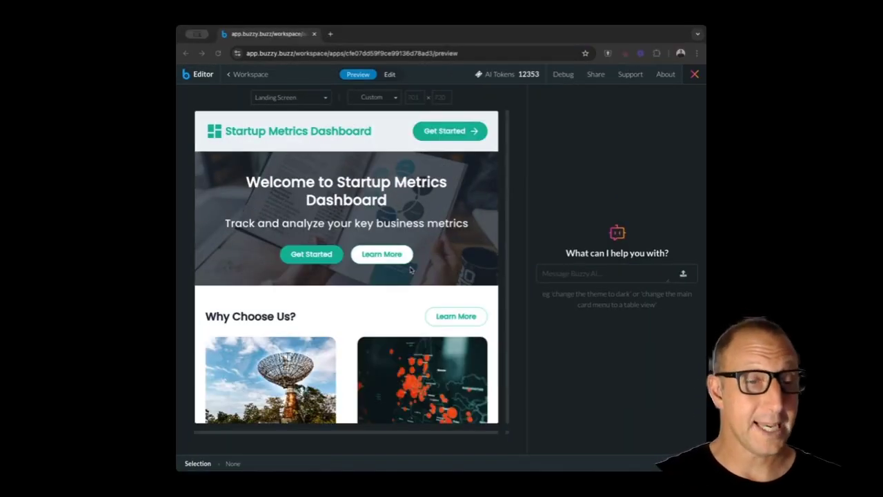
# Look through the previewed app's landing screen, then enter the app and examine all metric entries on the Dashboard screen
pyautogui.scroll(-5, 411, 269)
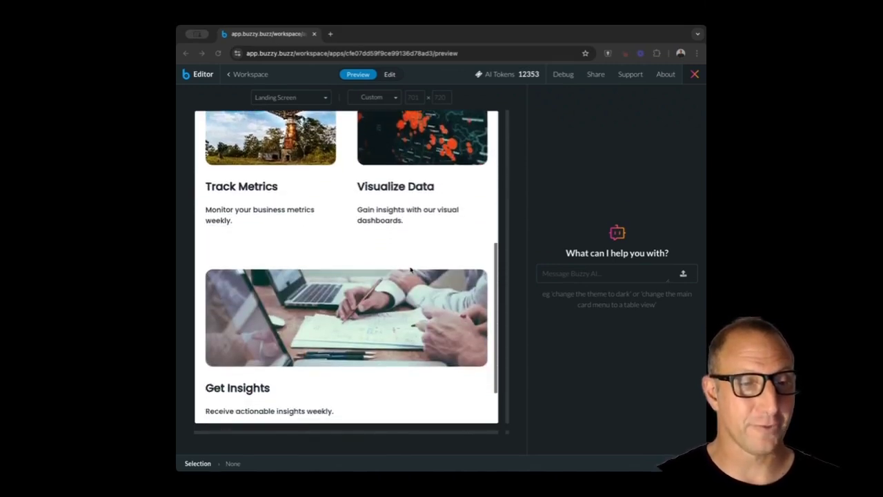
pyautogui.scroll(5, 411, 269)
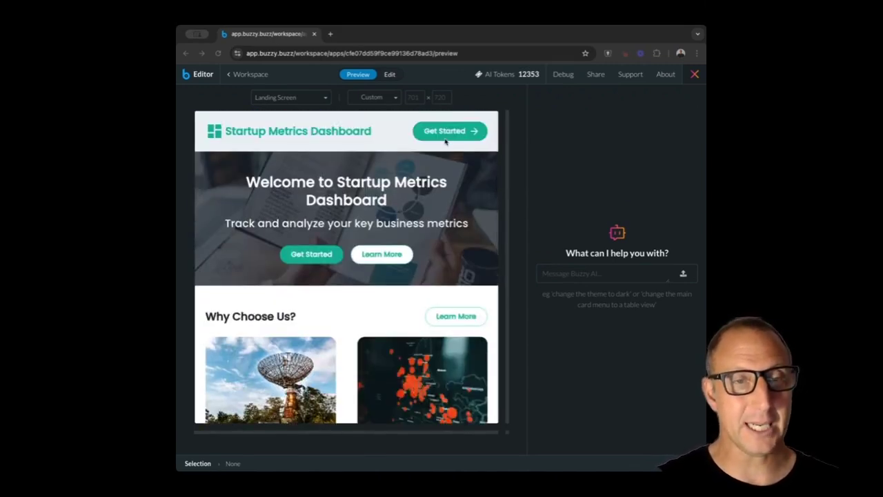
pyautogui.click(446, 132)
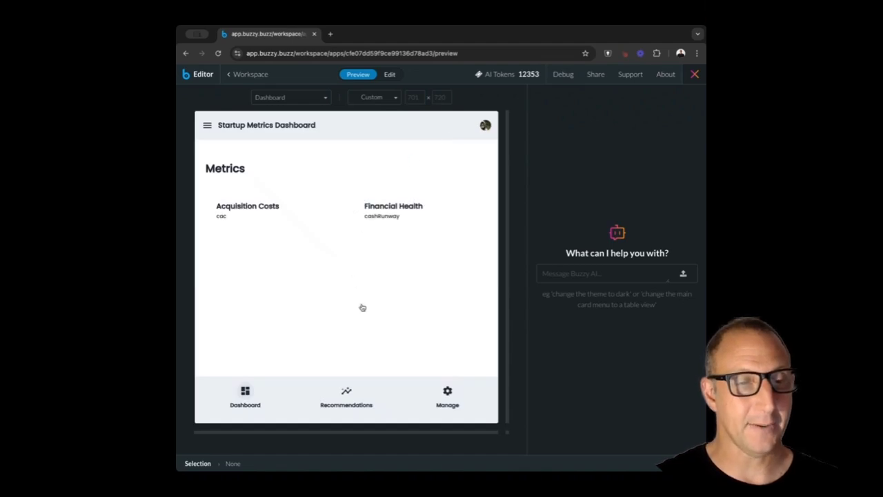
pyautogui.scroll(-1, 361, 315)
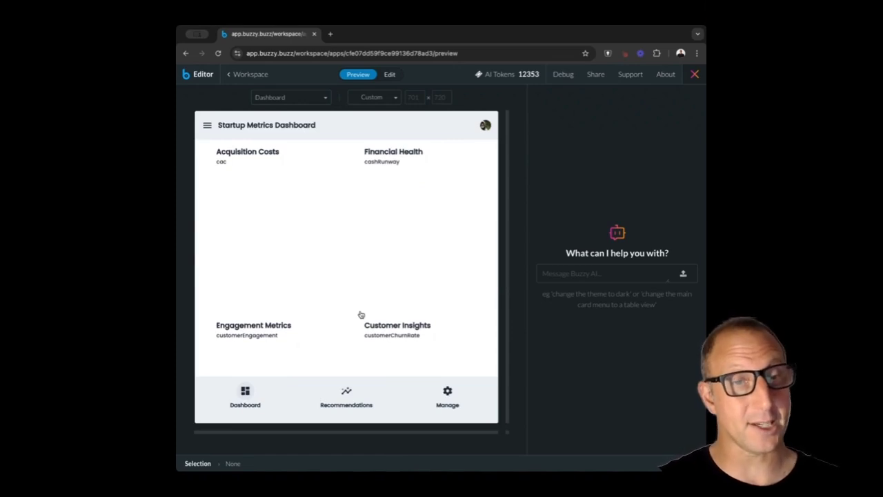
pyautogui.scroll(-1, 361, 315)
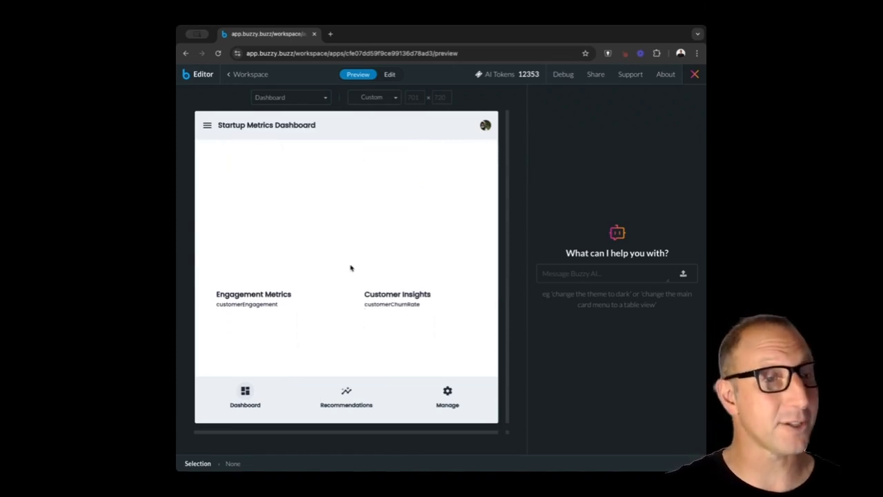
pyautogui.scroll(-5, 350, 267)
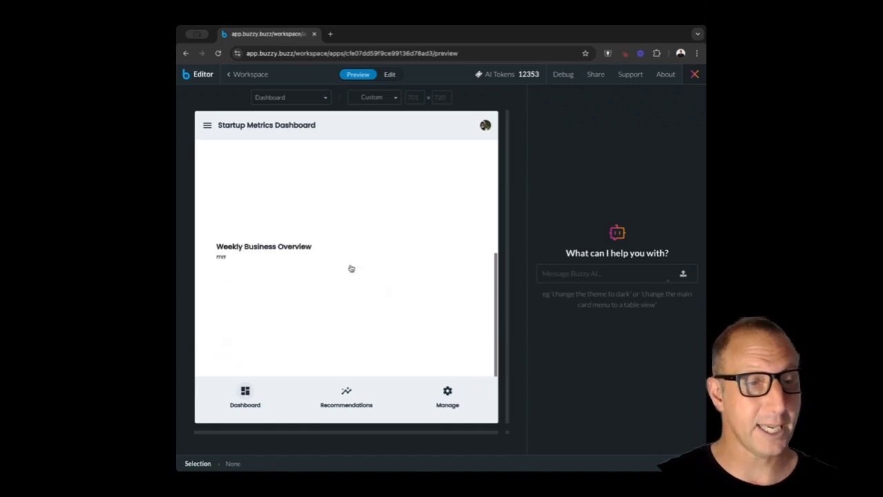
pyautogui.scroll(7, 350, 268)
pyautogui.scroll(1, 350, 268)
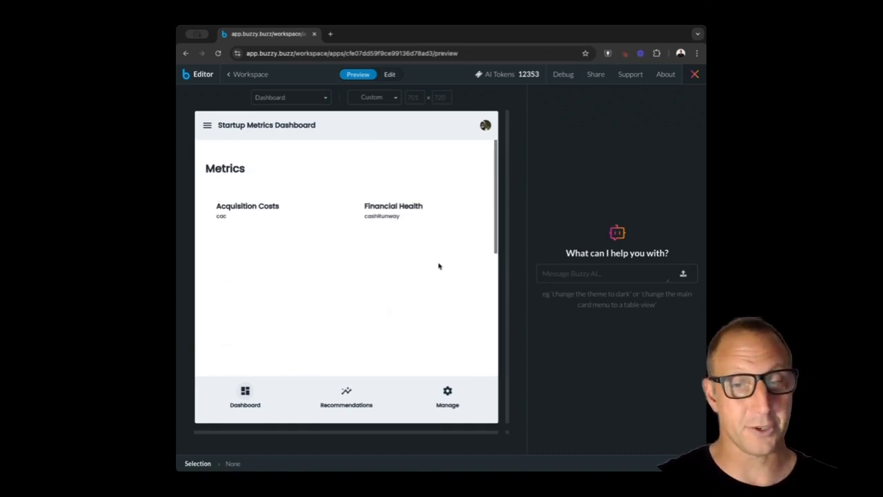
# Ask Buzzy AI to code the Dashboard table's codeWidget field as a smooth, filled spline line chart of Metric data chosen by metricFieldName, and approve the change
pyautogui.click(561, 274)
pyautogui.write('Write code for the field called "codeWidget" on the Dashboard table that will get all data from the Metric table and summarise the data from the field named in the dashboard table field called "metricFieldName". Show the summary as a spline line chart. Creating the chrt with smooth lines, fill for a modern clean look and feel.')
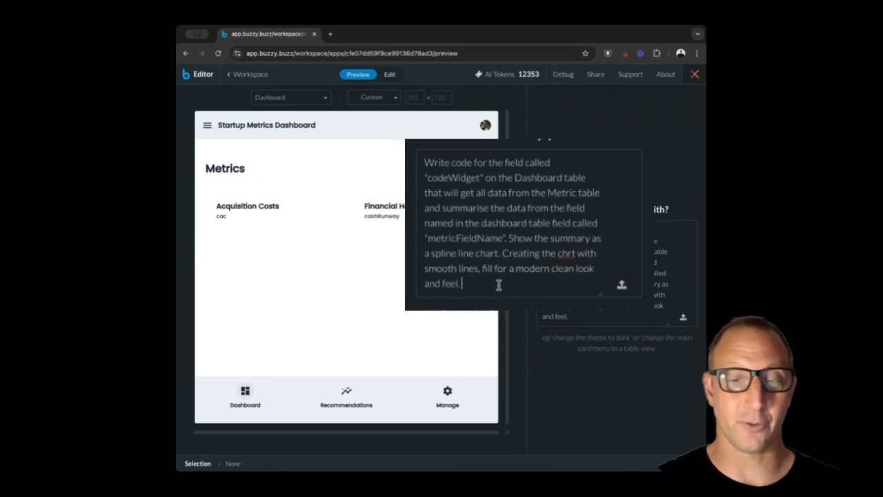
pyautogui.click(567, 253)
pyautogui.write('a')
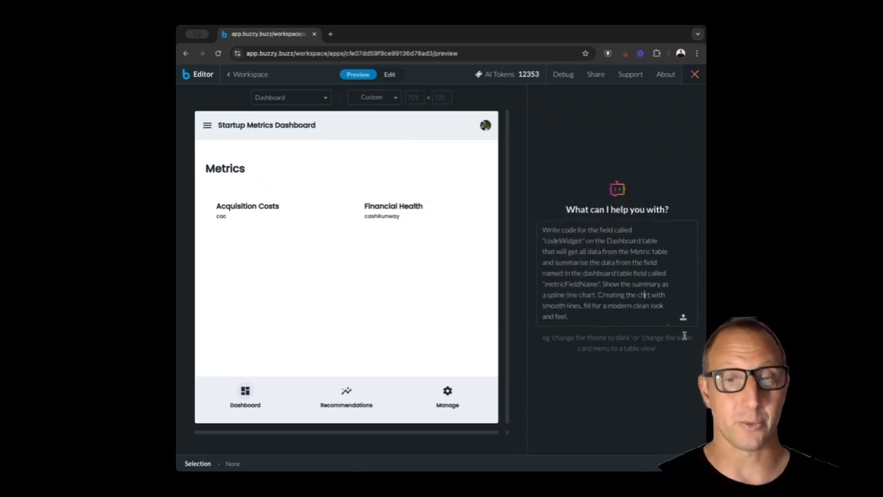
pyautogui.click(683, 318)
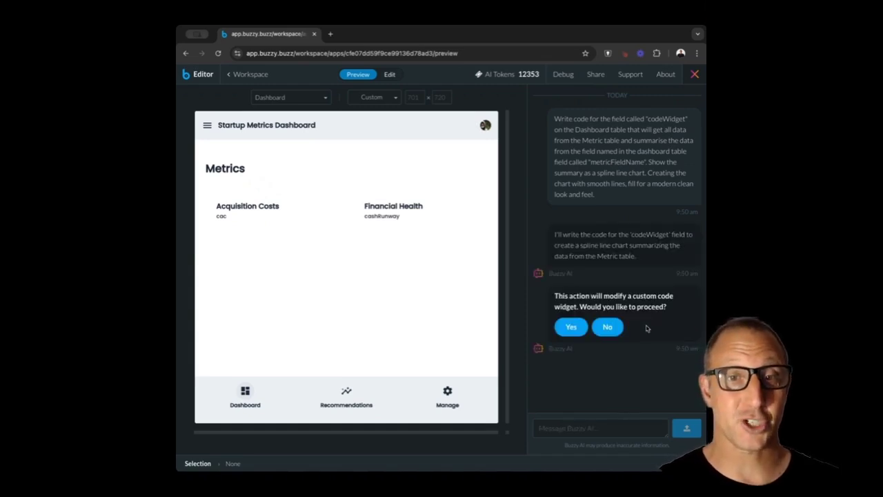
pyautogui.click(565, 332)
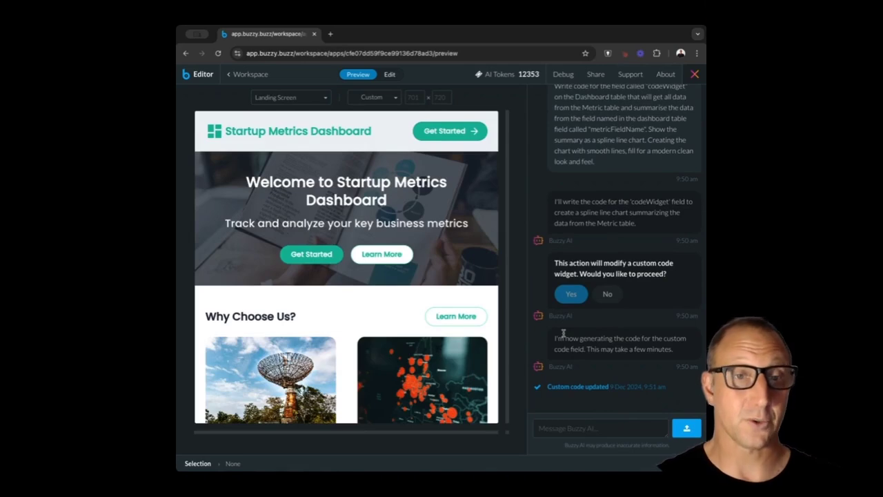
# Enter the previewed app again and examine the chart for each metric on the Dashboard screen
pyautogui.click(456, 131)
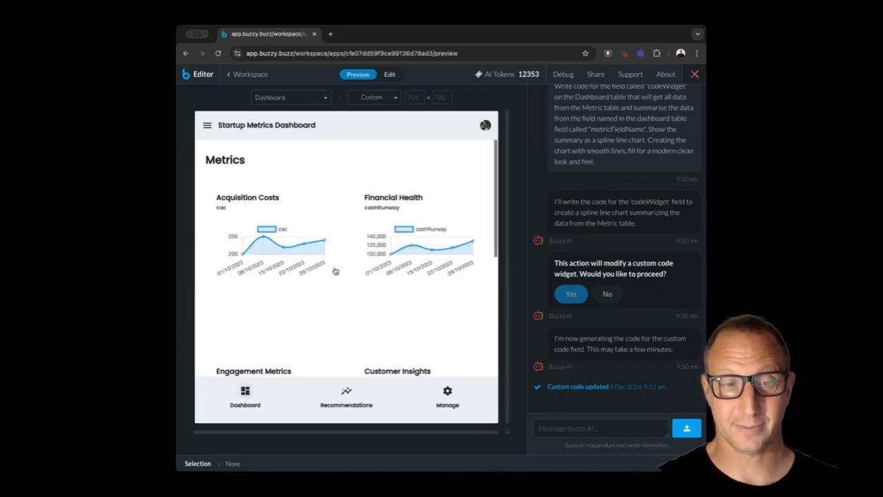
pyautogui.scroll(-5, 318, 263)
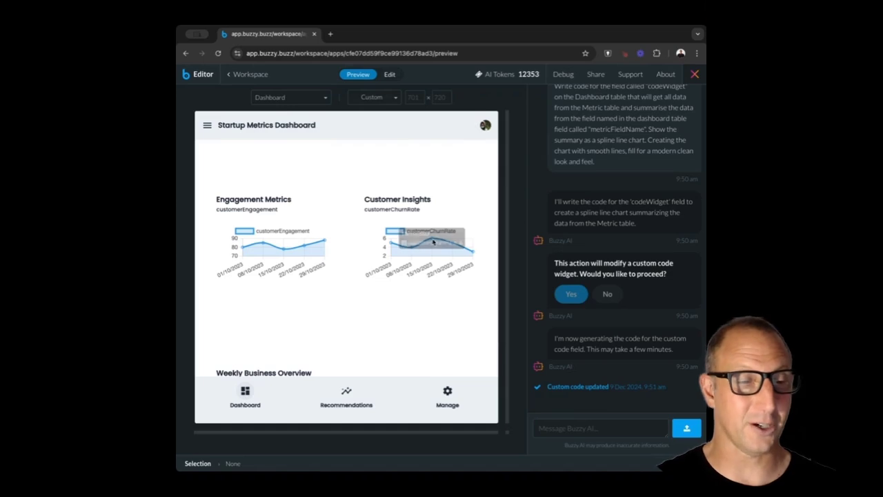
pyautogui.scroll(-1, 420, 234)
# On the Buzzy video's YouTube page, start writing a new comment that begins with "Hey Bu"
pyautogui.scroll(-4, 420, 235)
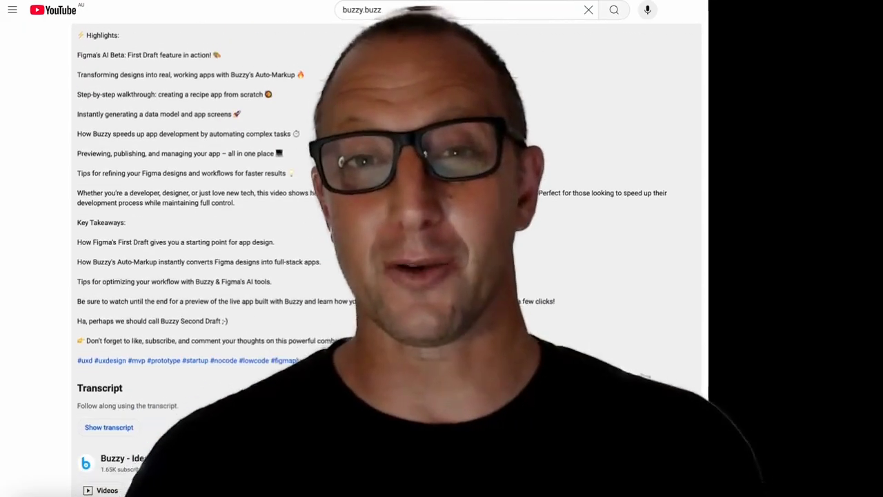
pyautogui.scroll(-3, 234, 301)
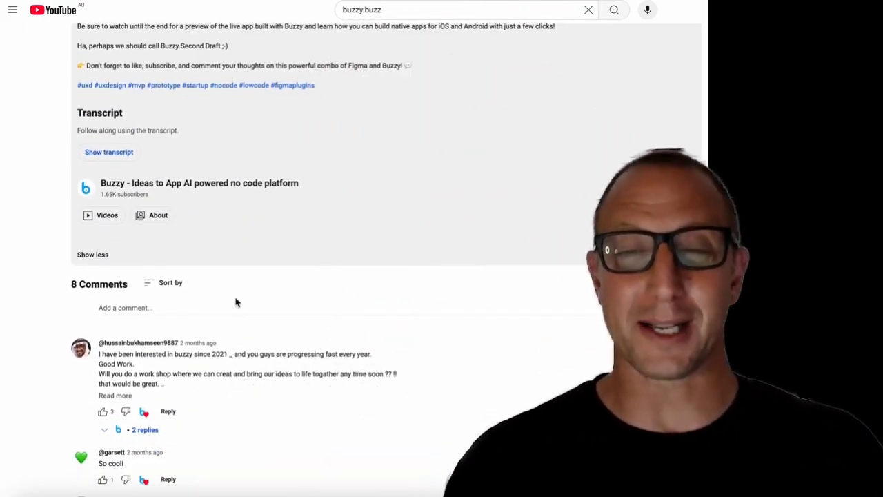
pyautogui.click(151, 307)
pyautogui.write('Hey Bu')
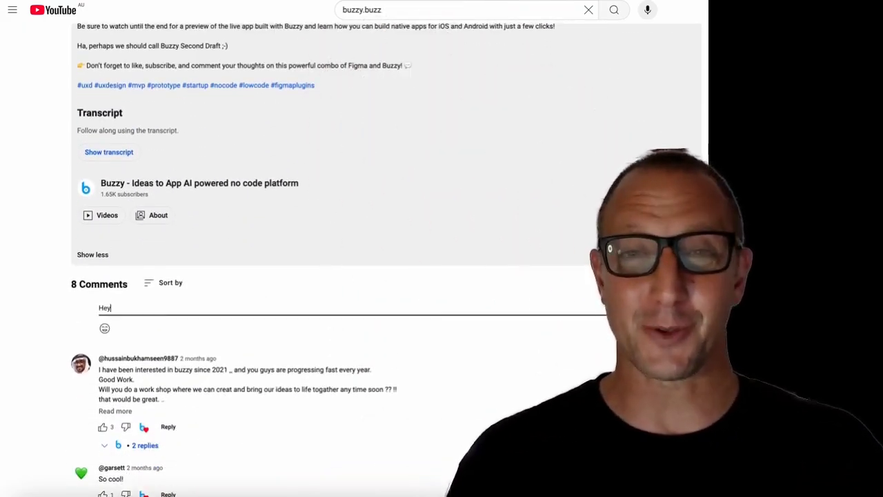